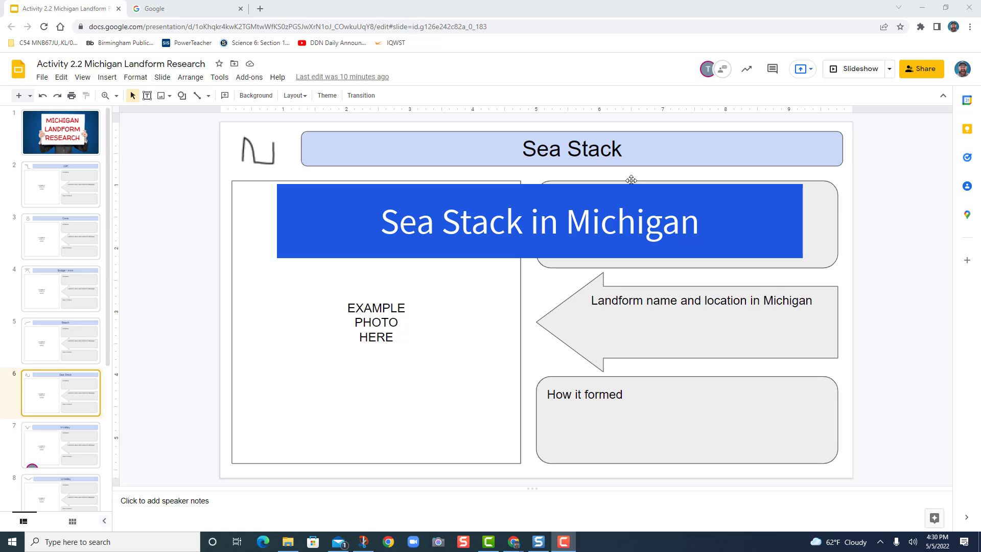
# - Search Google for 'sea stack in michigan' to find results like St. Anthony's Rock
pyautogui.click(187, 9)
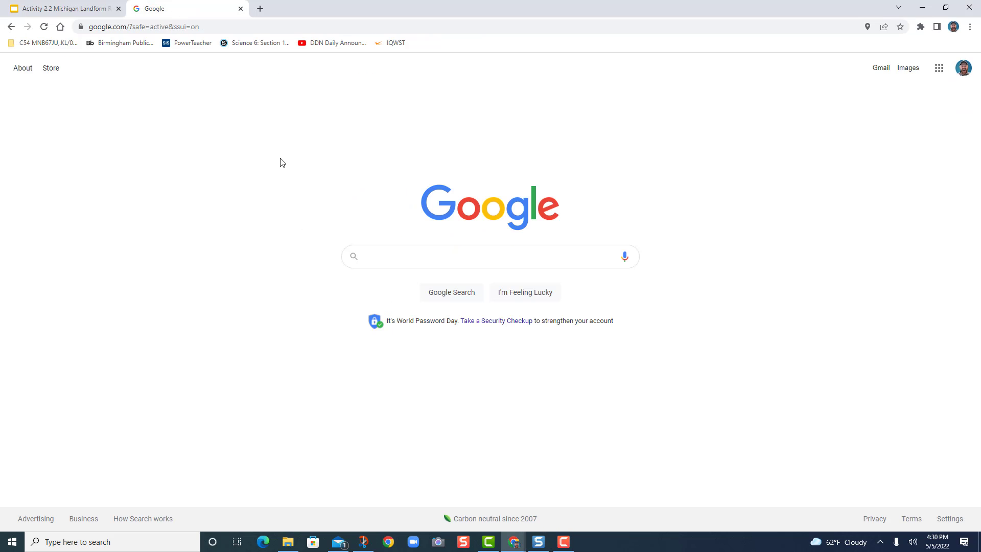
pyautogui.click(414, 254)
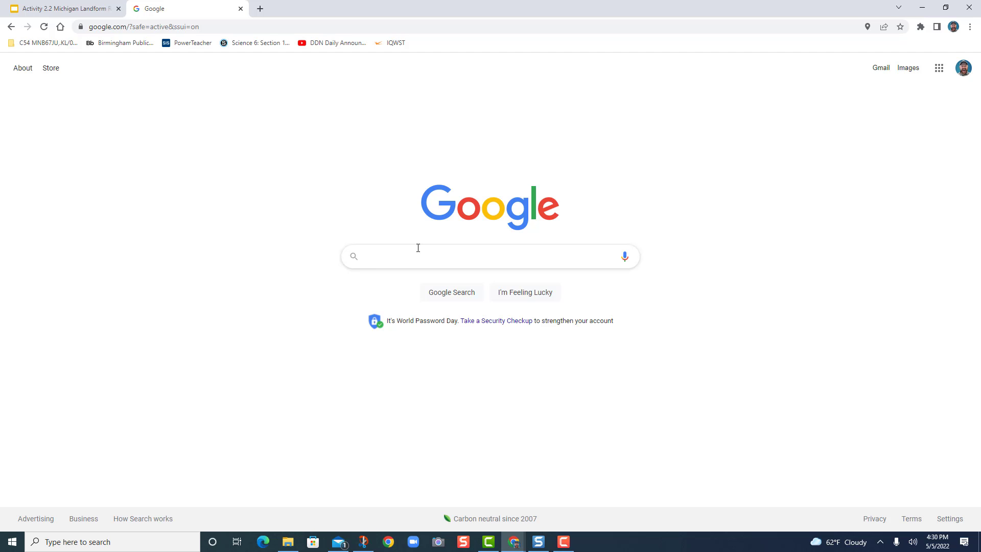
pyautogui.write('sea stack in michigan')
pyautogui.press('Return')
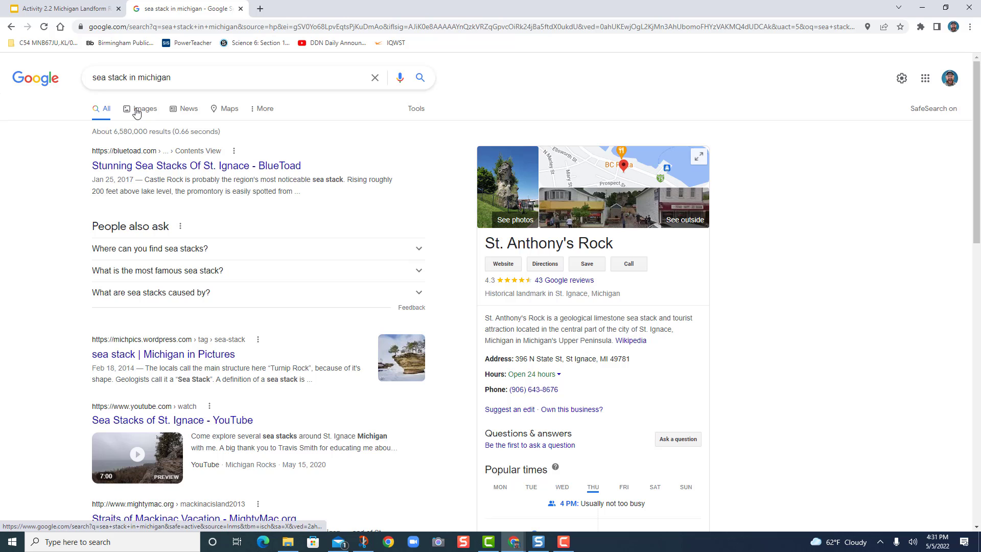
# - View image results, open the Wiktionary sea stack photo's page, then return to the Plateau slide
pyautogui.click(138, 110)
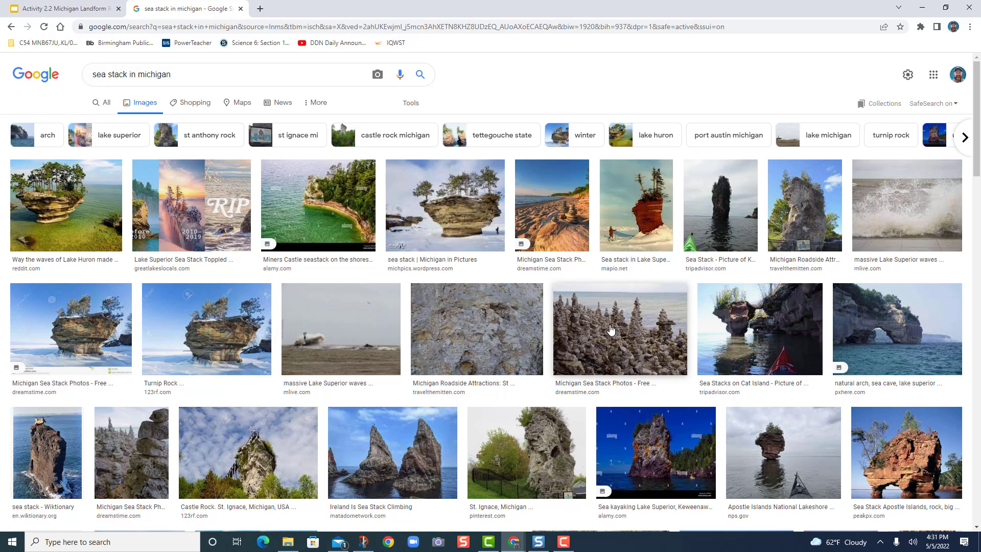
pyautogui.click(38, 452)
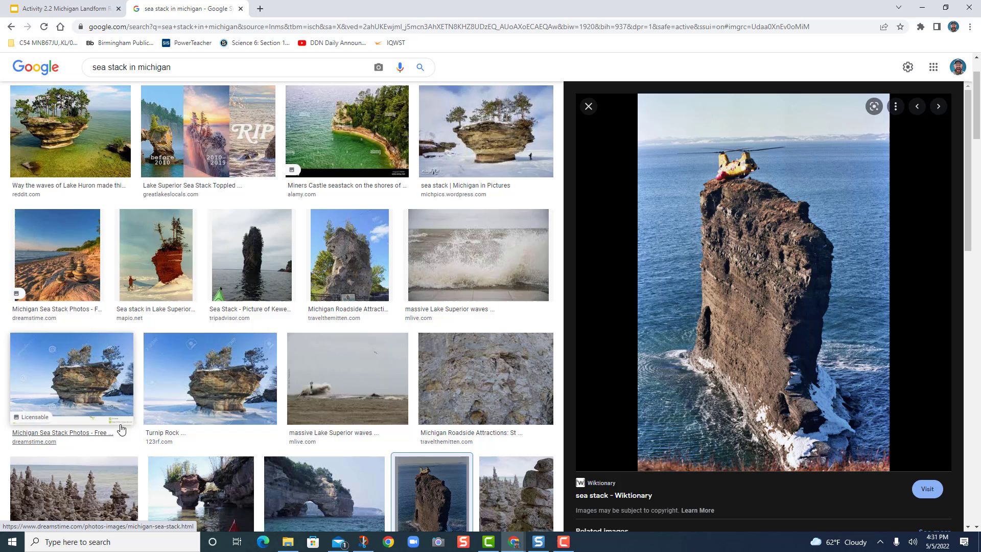
pyautogui.scroll(-3, 709, 377)
pyautogui.click(706, 373)
pyautogui.click(68, 9)
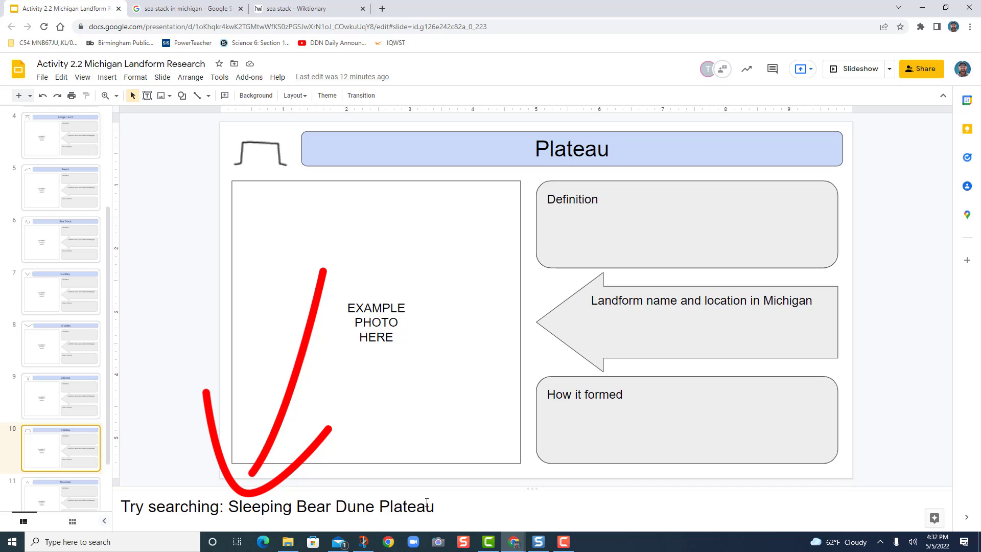
pyautogui.click(429, 507)
pyautogui.scroll(-1, 50, 397)
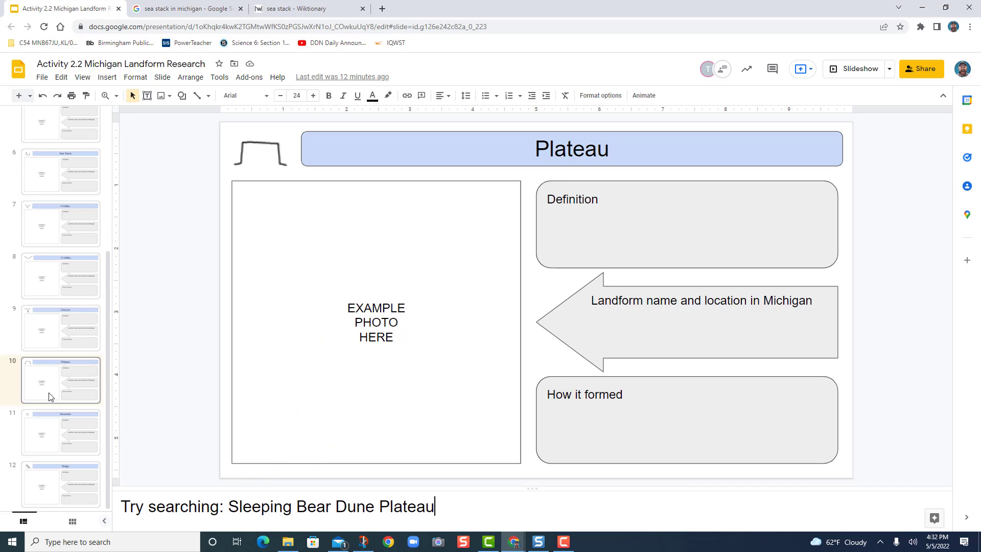